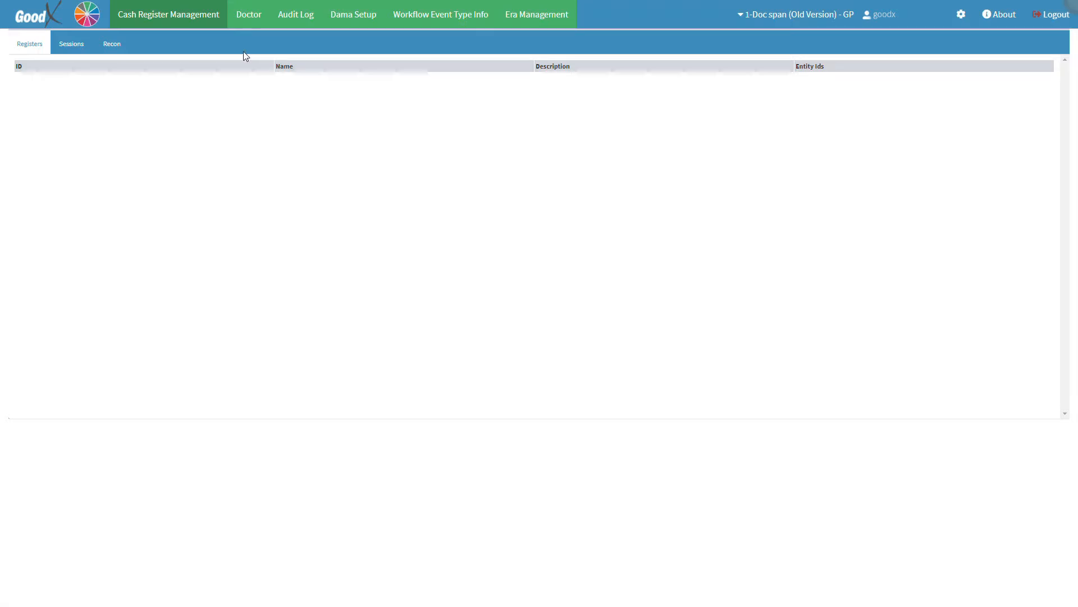
# Go to the Doctor page showing the treating, referring, assistant and staff doctors tables
pyautogui.click(172, 17)
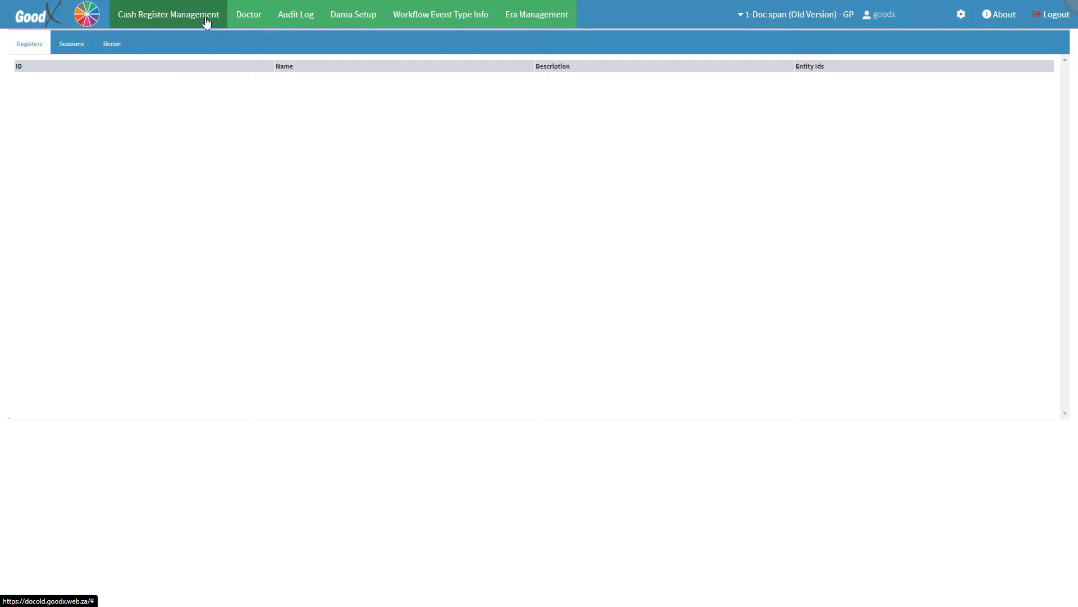
pyautogui.click(251, 21)
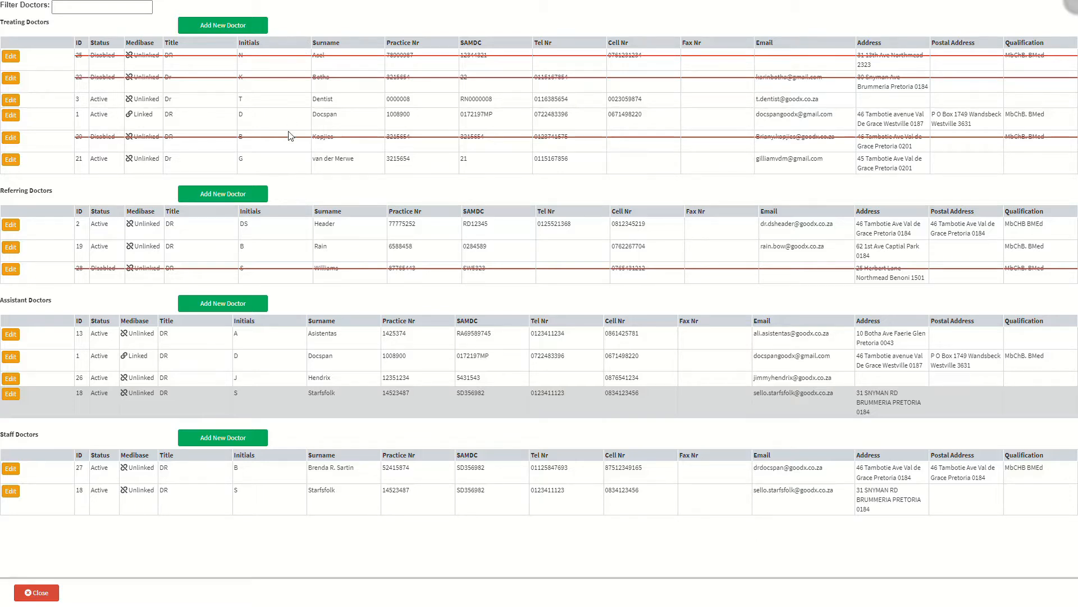
# Start a new Assistant Doctor entry with the title kept as DR, ready for initials
pyautogui.click(192, 308)
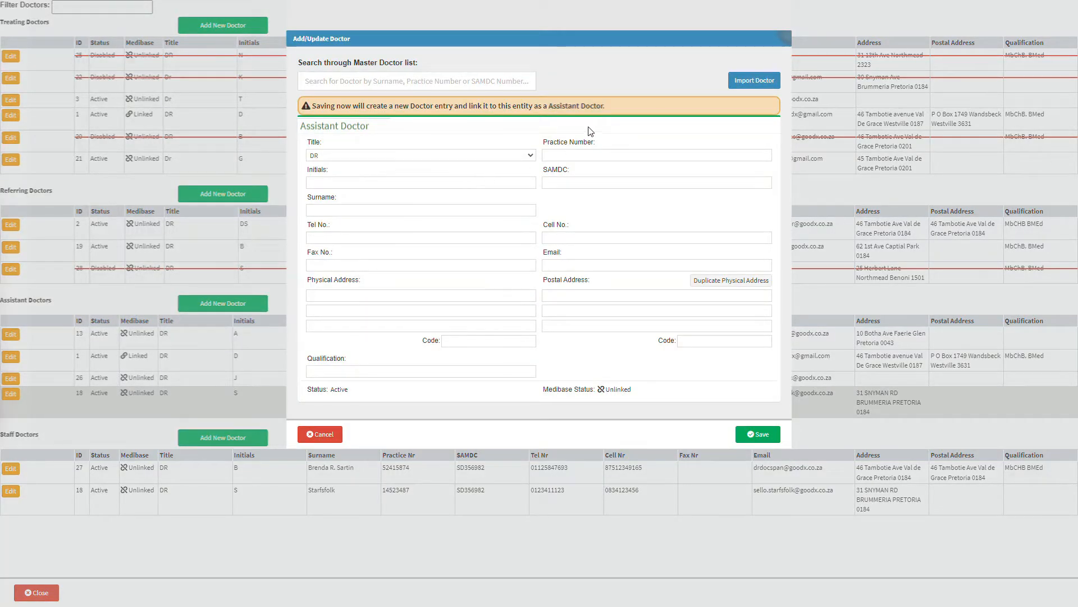
pyautogui.click(605, 111)
pyautogui.click(531, 159)
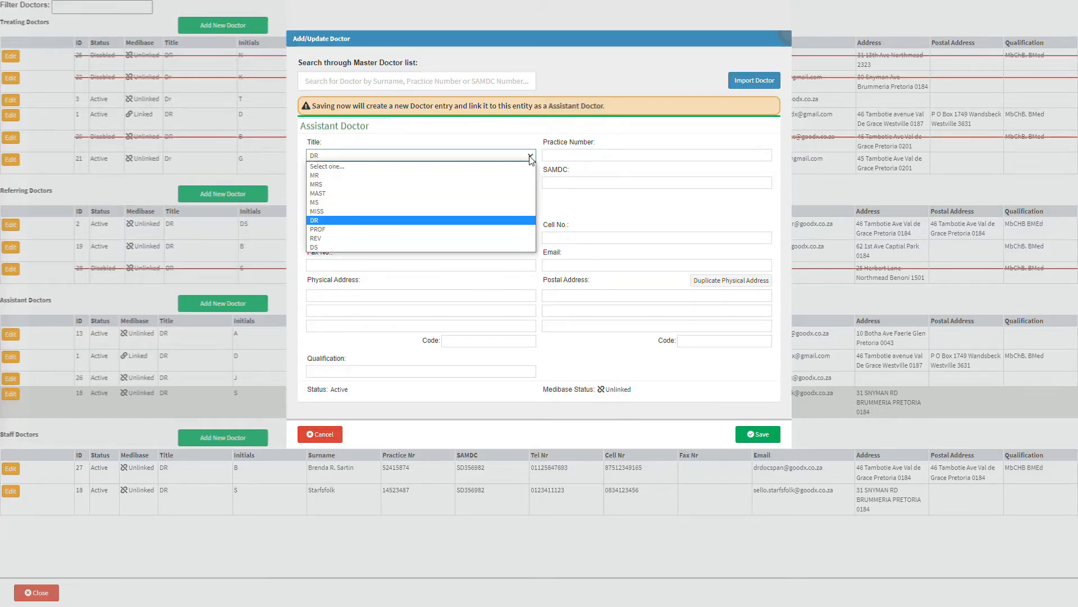
pyautogui.click(531, 160)
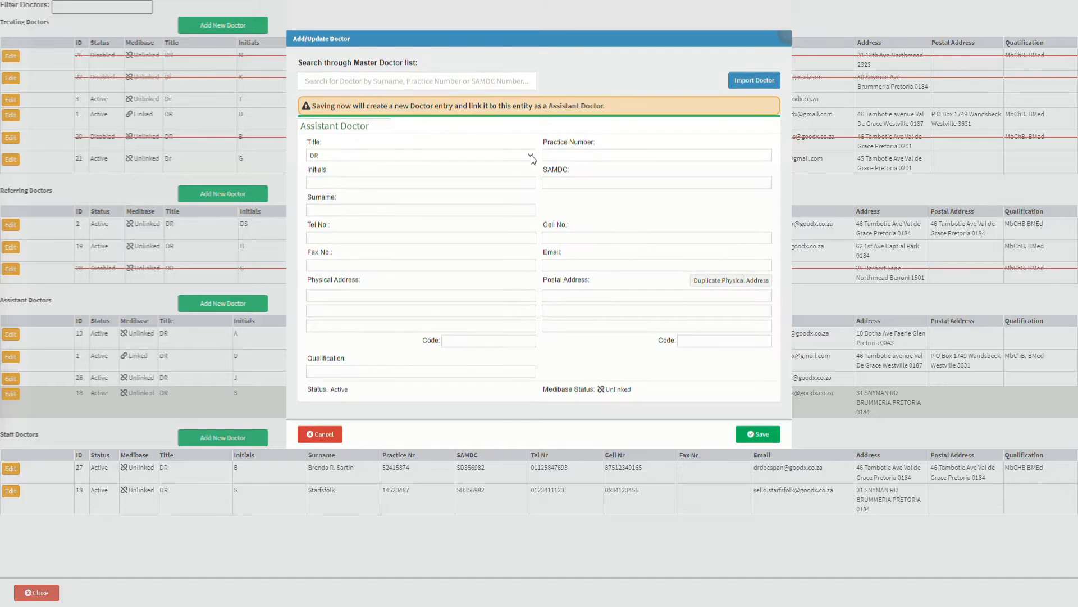
pyautogui.click(388, 183)
# Enter the doctor's initials, surname, telephone number and fax number
pyautogui.write('E')
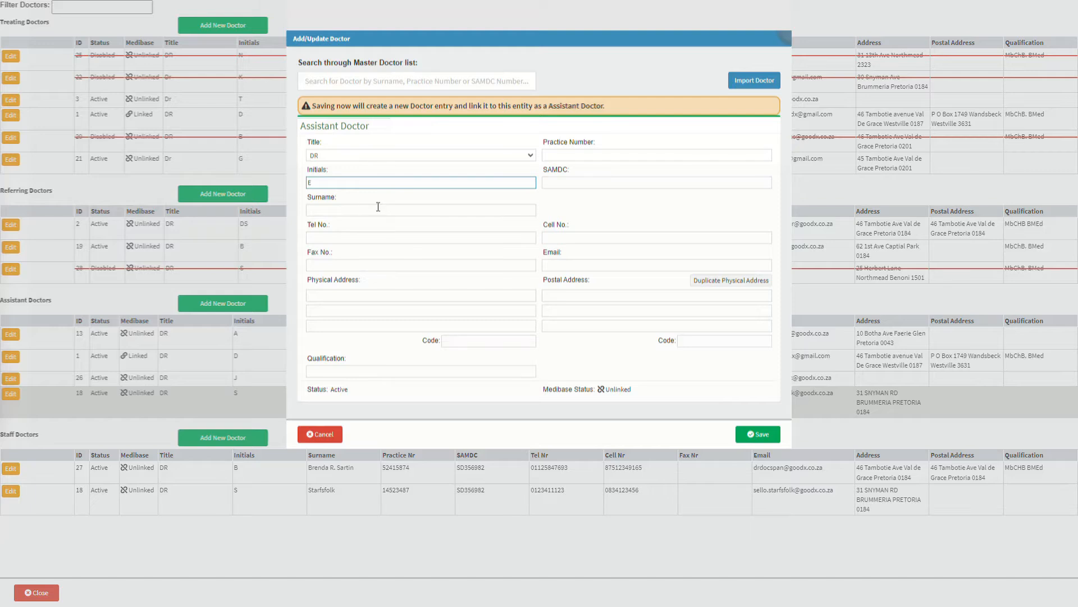
pyautogui.click(378, 207)
pyautogui.write('ROBERTS')
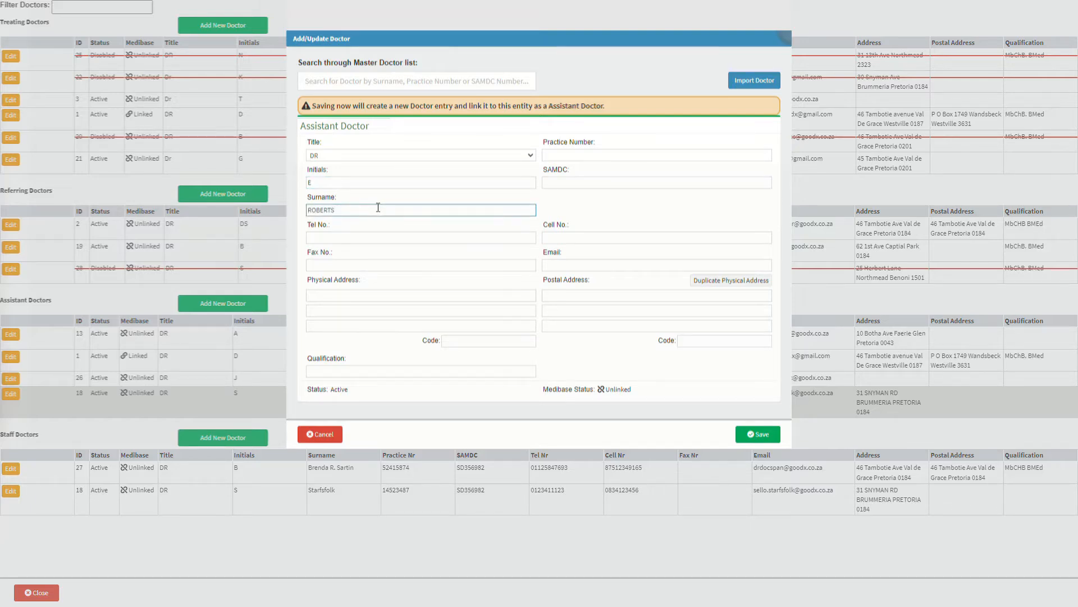
pyautogui.click(375, 236)
pyautogui.write('012345678')
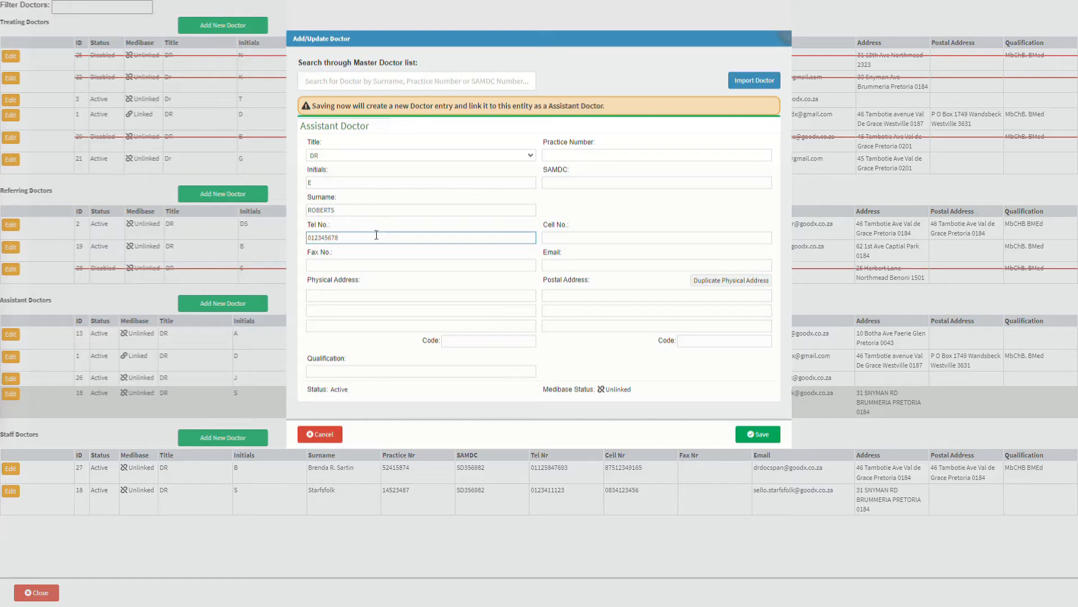
pyautogui.click(370, 263)
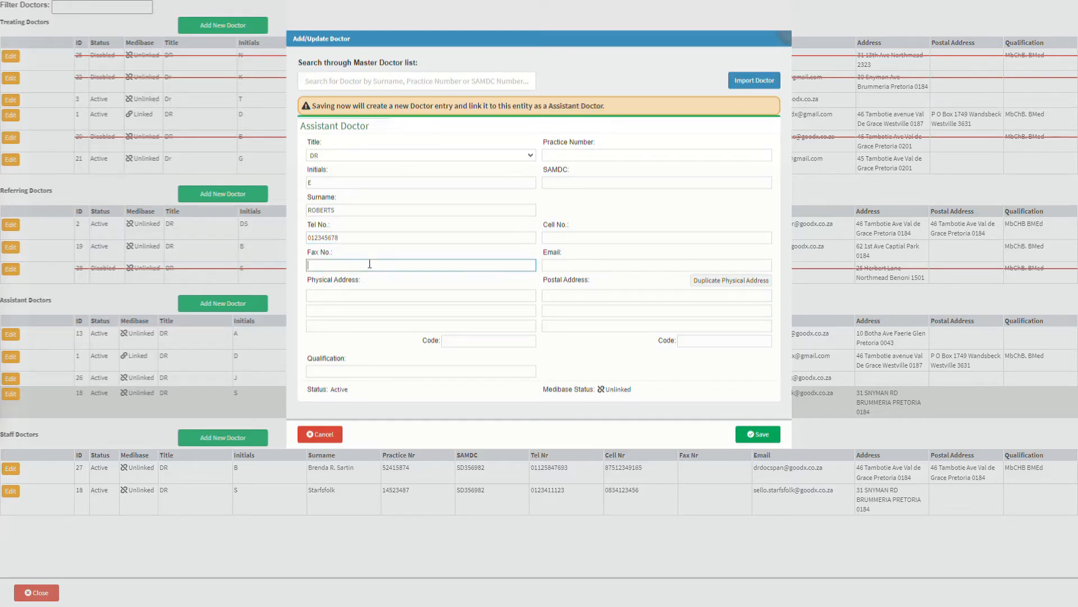
pyautogui.write('123456789')
# Fill in the three physical address lines and the postal code
pyautogui.click(365, 294)
pyautogui.press('Tab')
pyautogui.write('VAL-DE-GRACE')
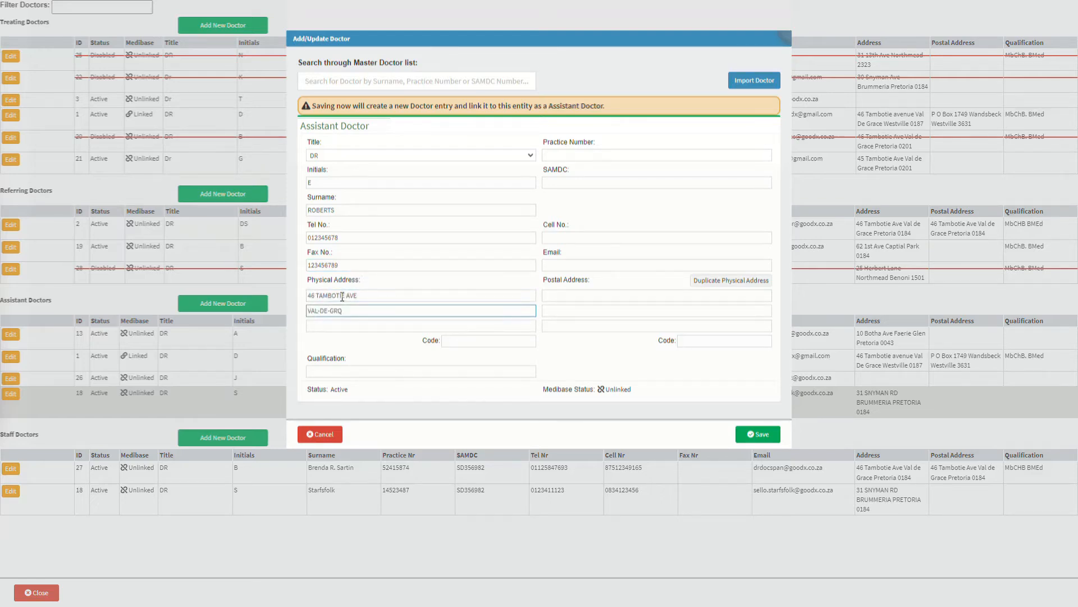
pyautogui.press('Tab')
pyautogui.write('PRETORIA')
pyautogui.press('Tab')
pyautogui.write('0184')
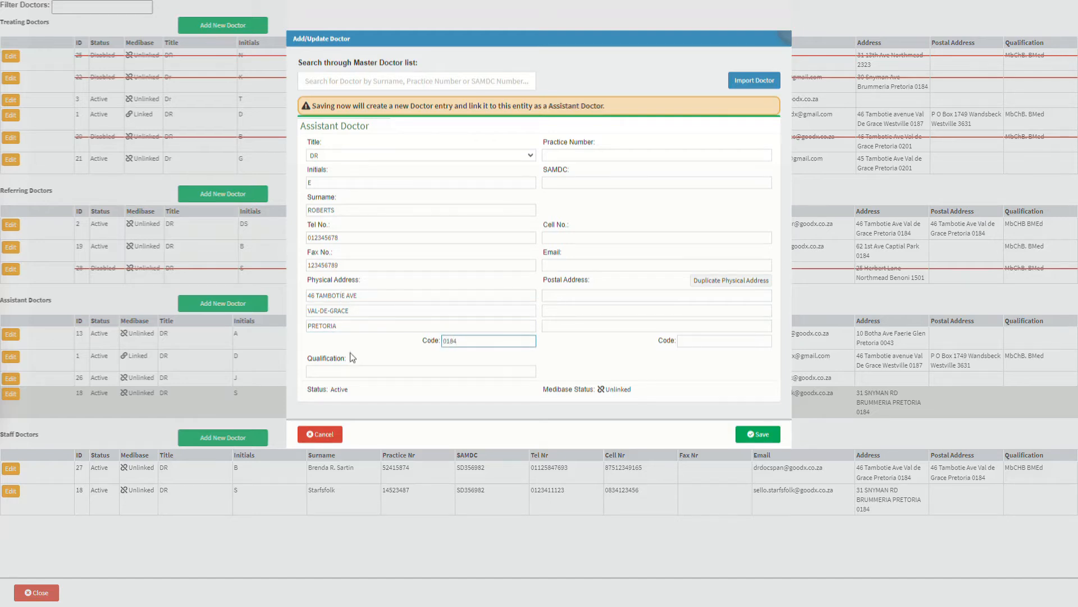
# Enter qualification MBCh, then the doctor's practice number and SAMDC number
pyautogui.click(353, 369)
pyautogui.write('MBChB')
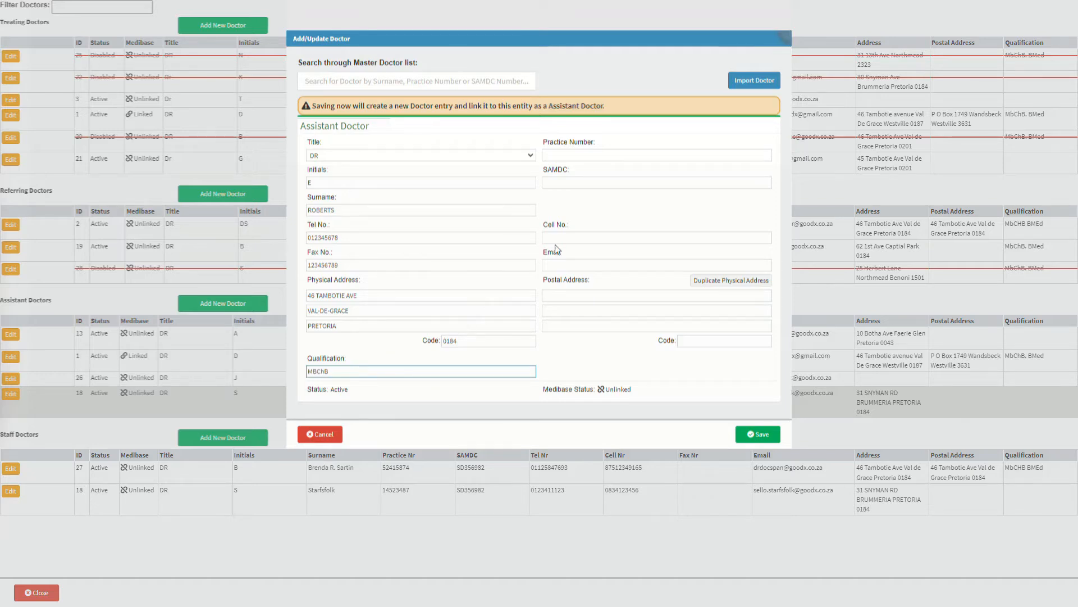
pyautogui.click(604, 158)
pyautogui.write('12345678')
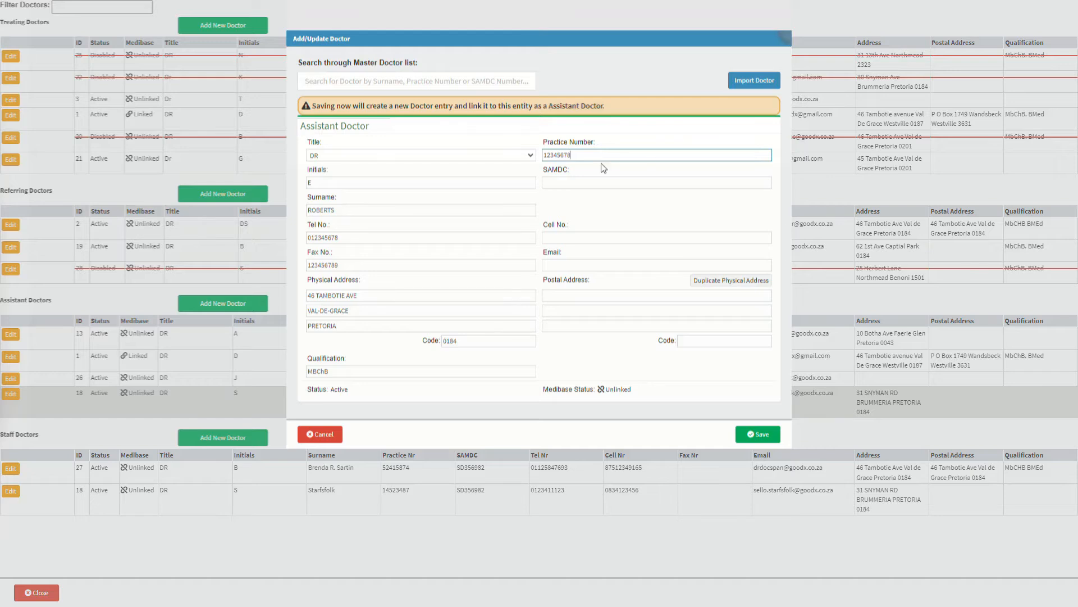
pyautogui.click(596, 179)
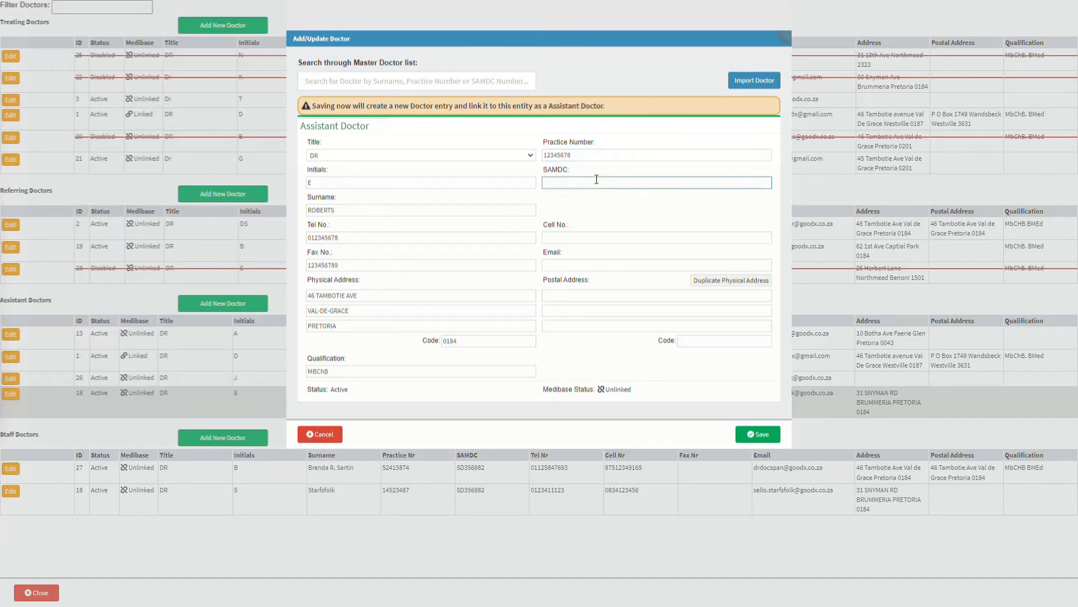
pyautogui.write('12345678')
# Add the doctor's cell number and e-mail address
pyautogui.click(598, 236)
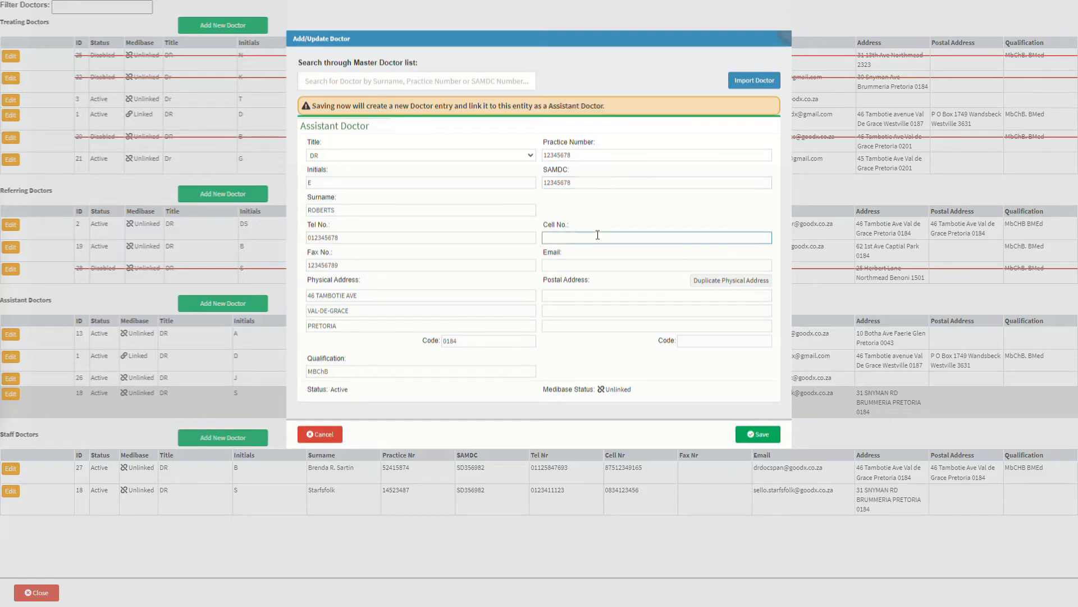
pyautogui.write('123456789')
pyautogui.click(595, 264)
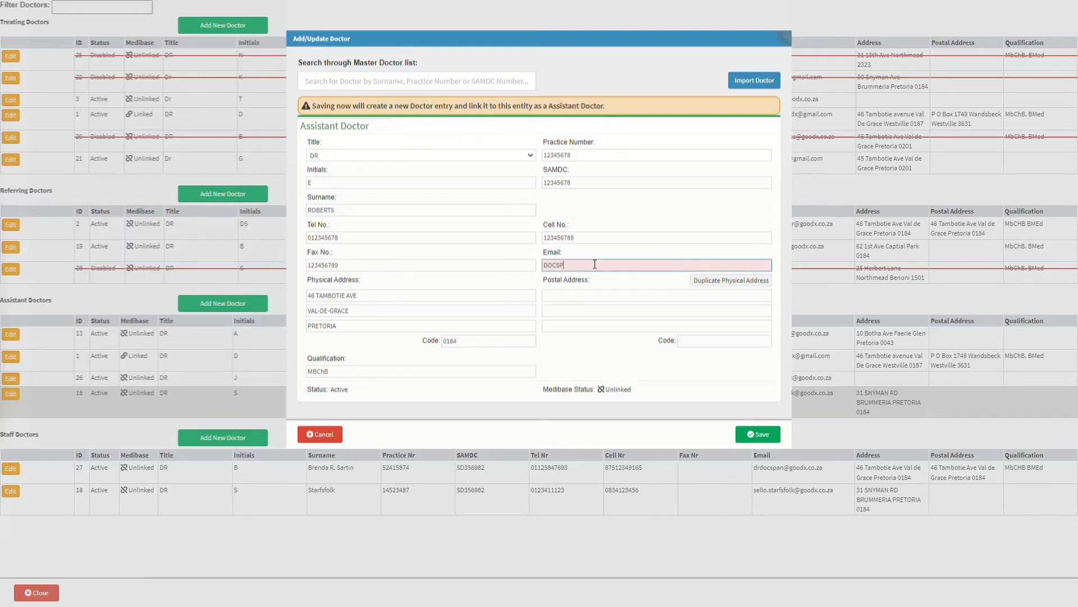
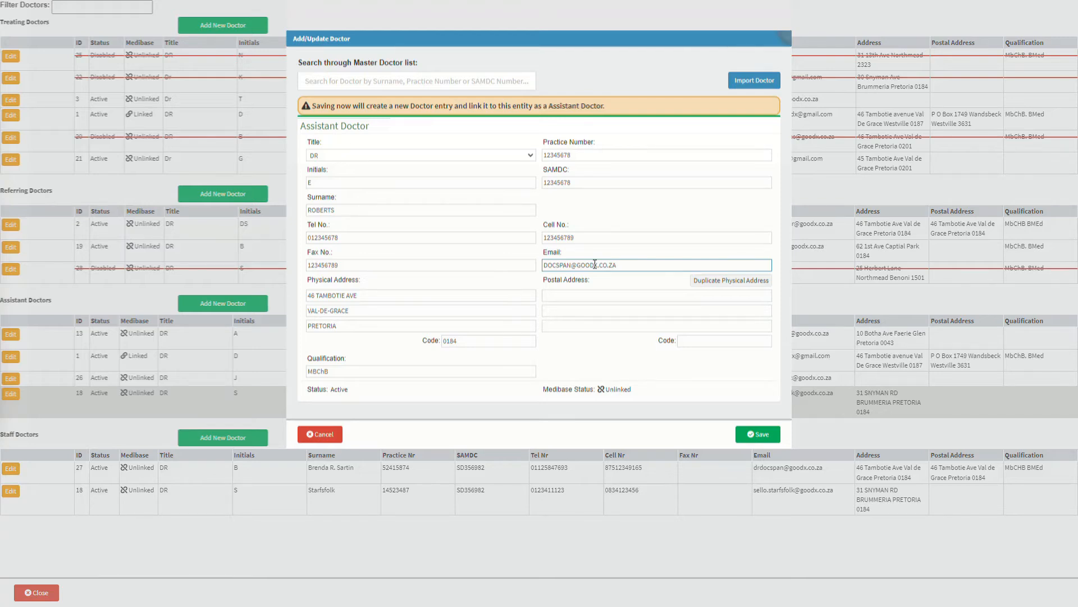
pyautogui.click(592, 292)
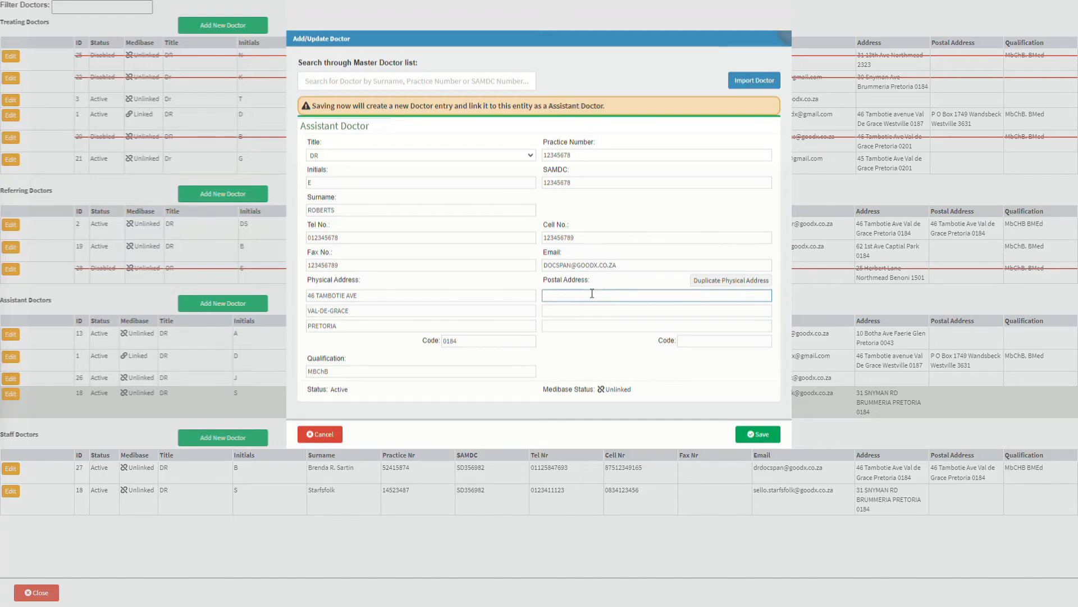
# Copy the physical address into the Postal Address fields with Duplicate Physical Address
pyautogui.click(748, 284)
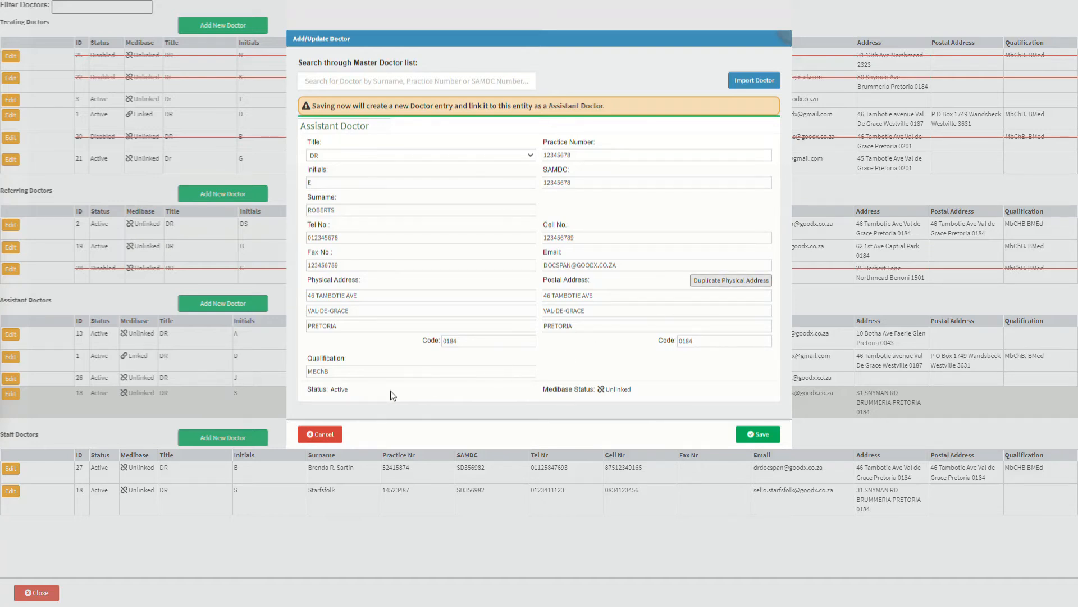
pyautogui.click(354, 387)
pyautogui.click(635, 390)
pyautogui.click(530, 156)
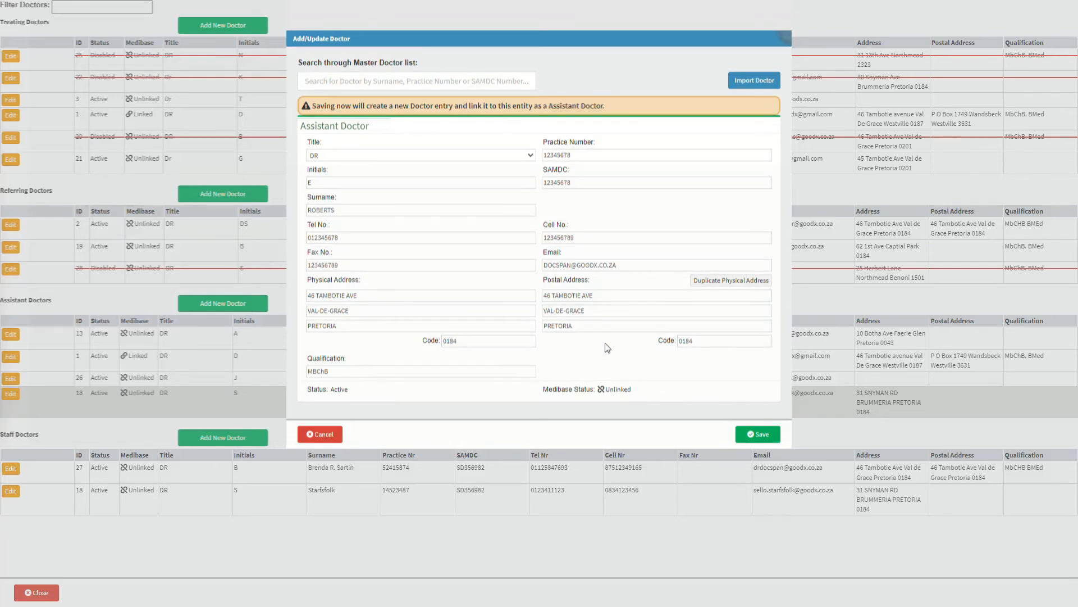
# Search the master doctor list for 'Doc', link the first suggestion, and bring up Medibase Search
pyautogui.click(357, 80)
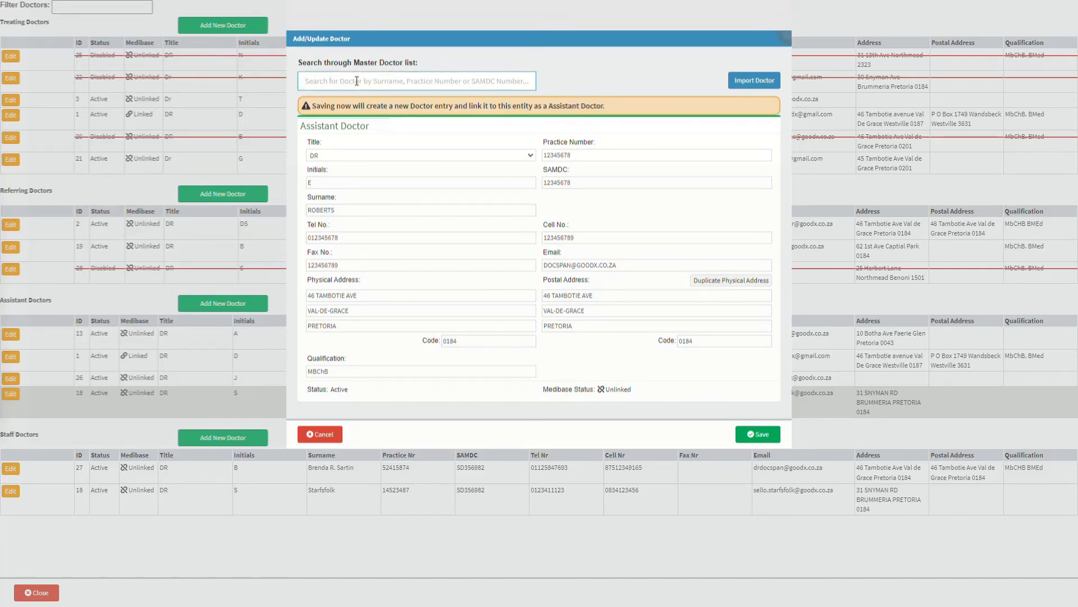
pyautogui.write('Doc')
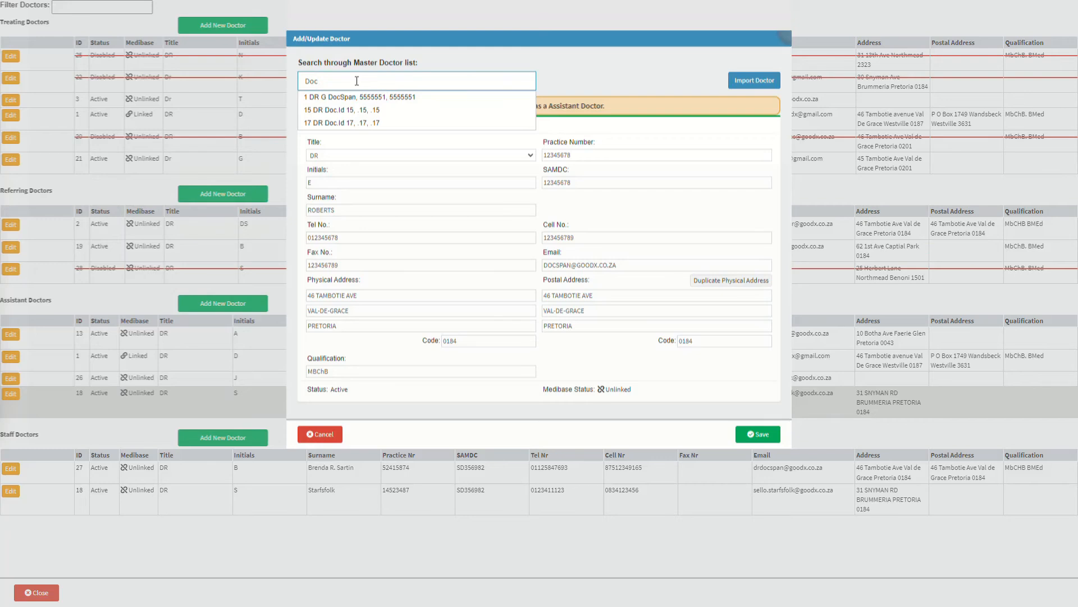
pyautogui.click(363, 98)
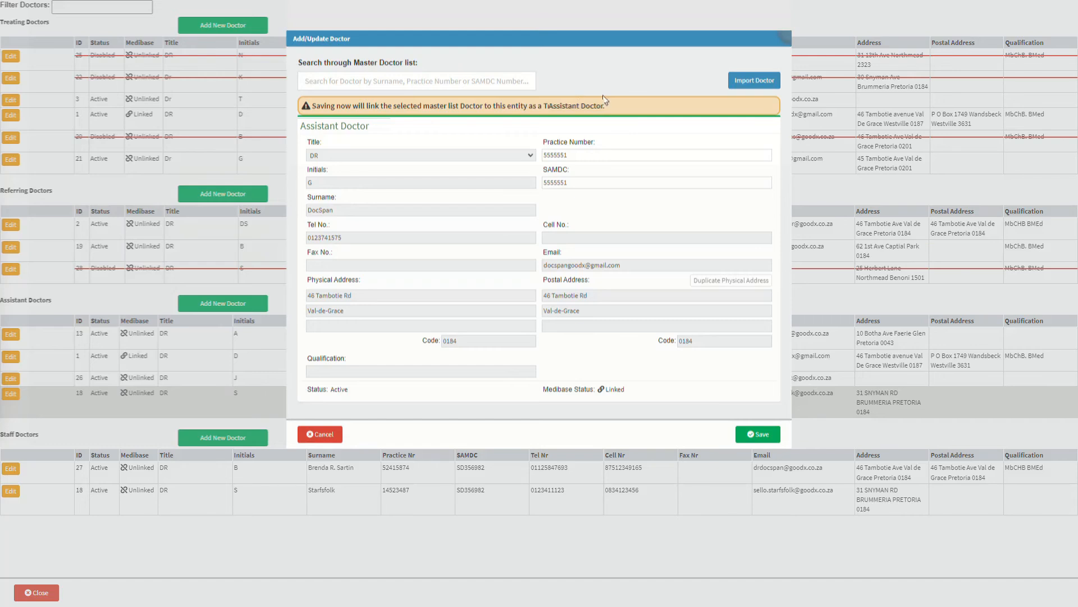
pyautogui.click(757, 82)
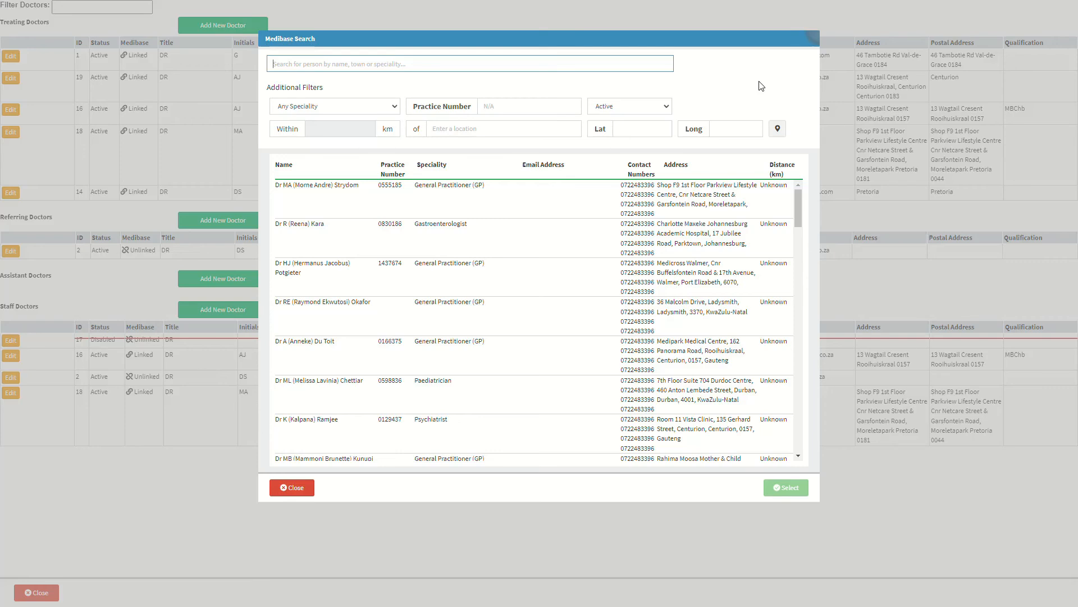
# Search Medibase by the doctor's name and import the first matching doctor into the form
pyautogui.write('Dos')
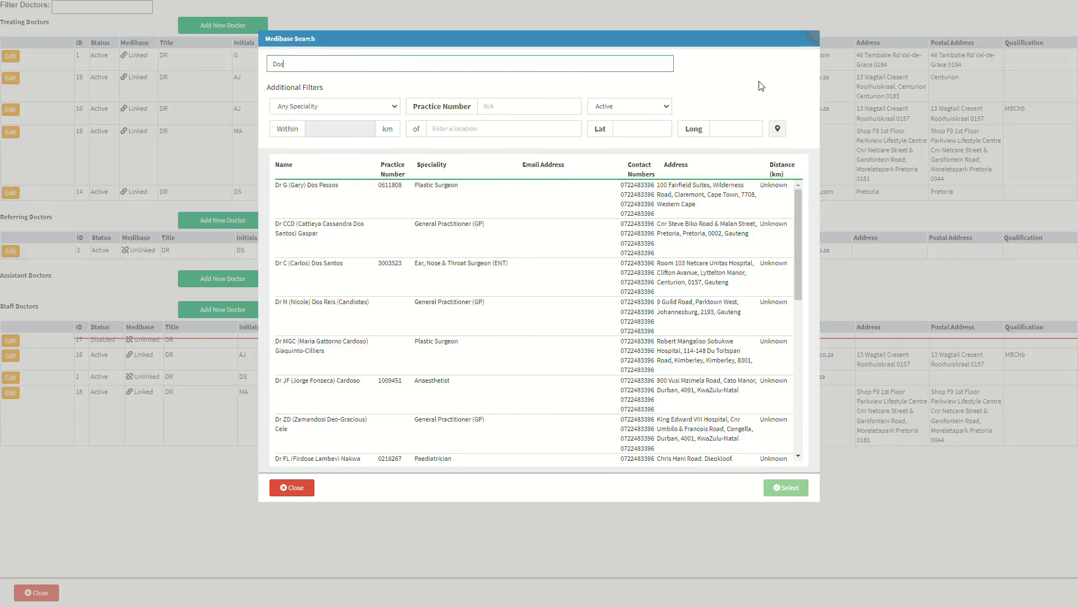
pyautogui.write('cspan')
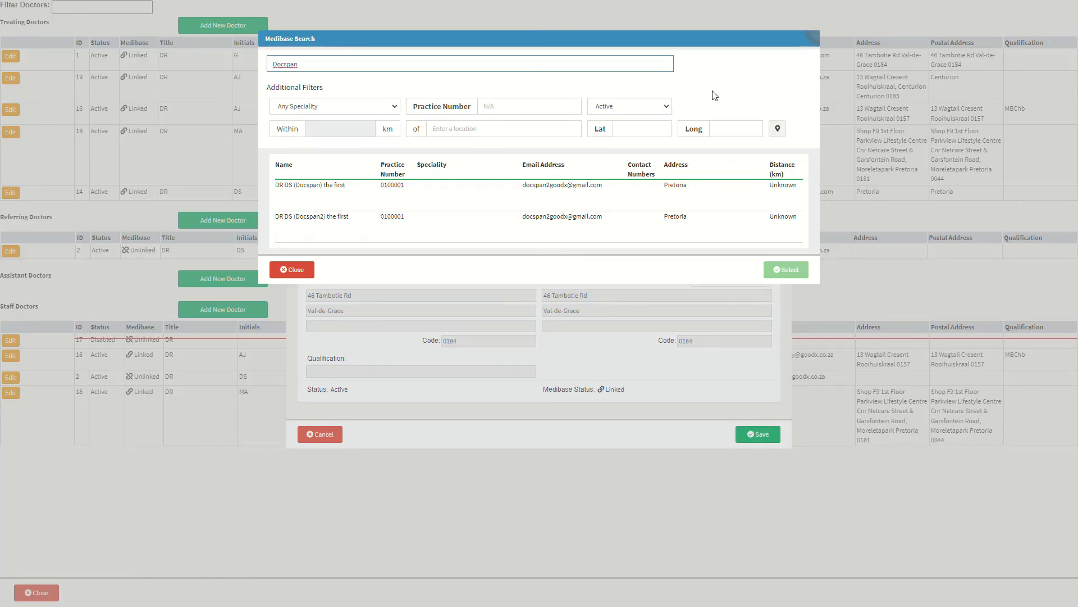
pyautogui.click(407, 205)
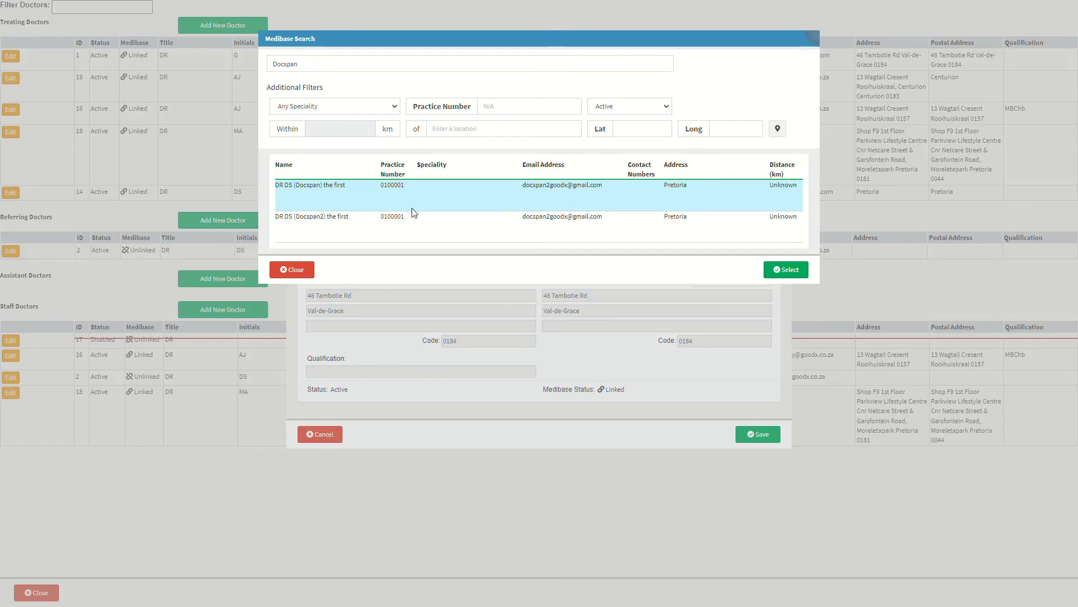
pyautogui.click(786, 271)
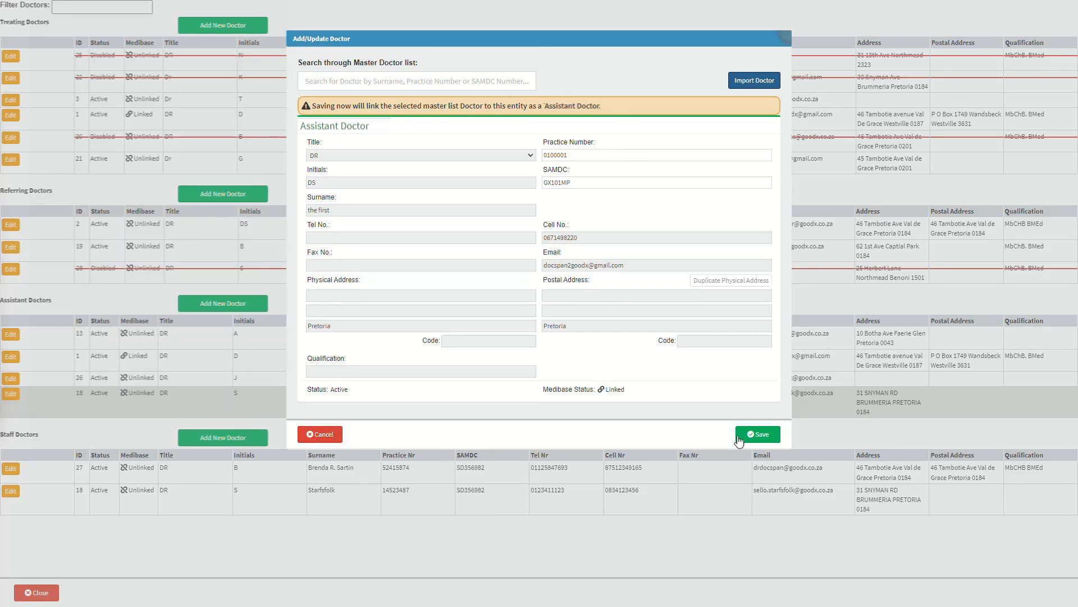
# Save the linked doctor record and close the Doctors page
pyautogui.click(758, 434)
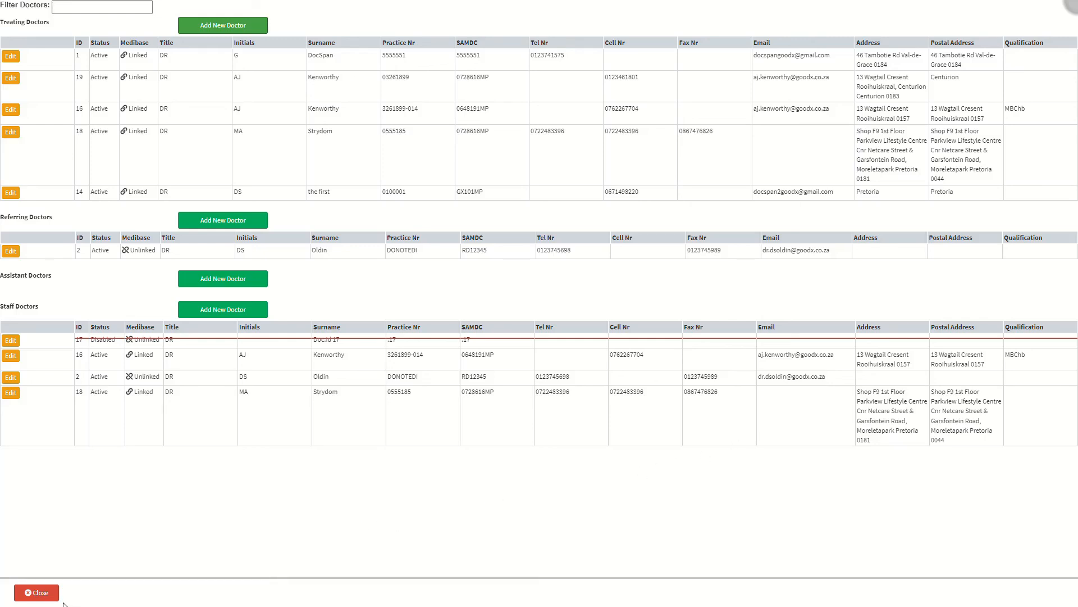
pyautogui.click(41, 595)
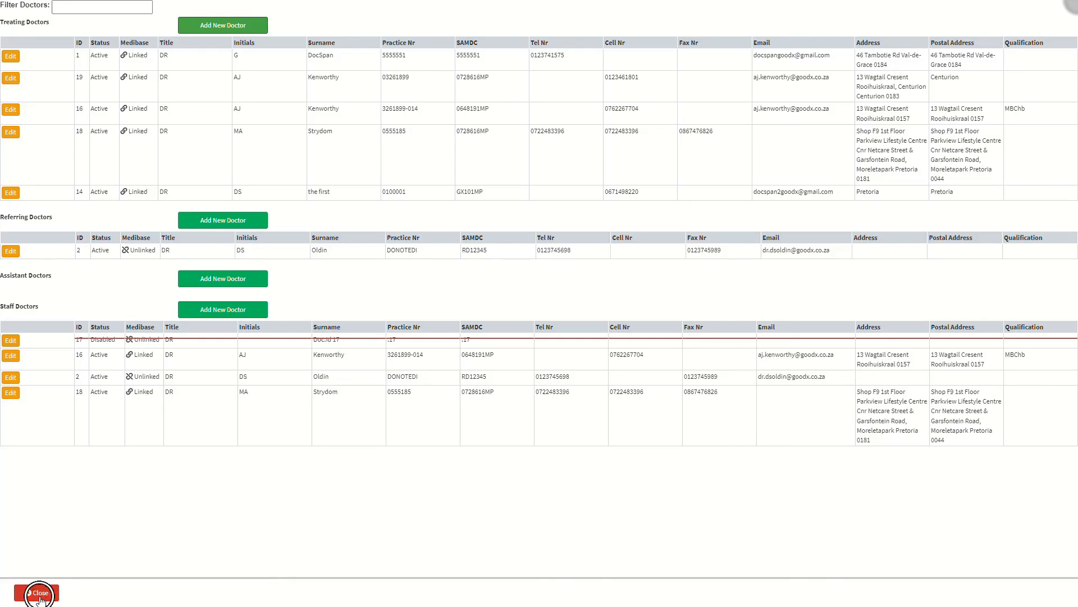